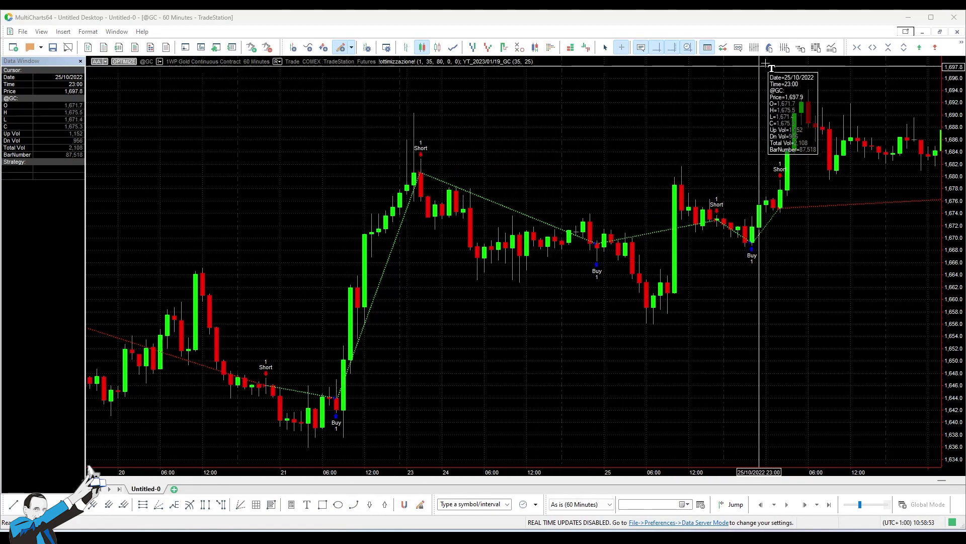
Open the strategy performance report and view Total Trade Analysis: 530 trades, 60.38% profitable
{"action": "left_click", "coordinate": [770, 48]}
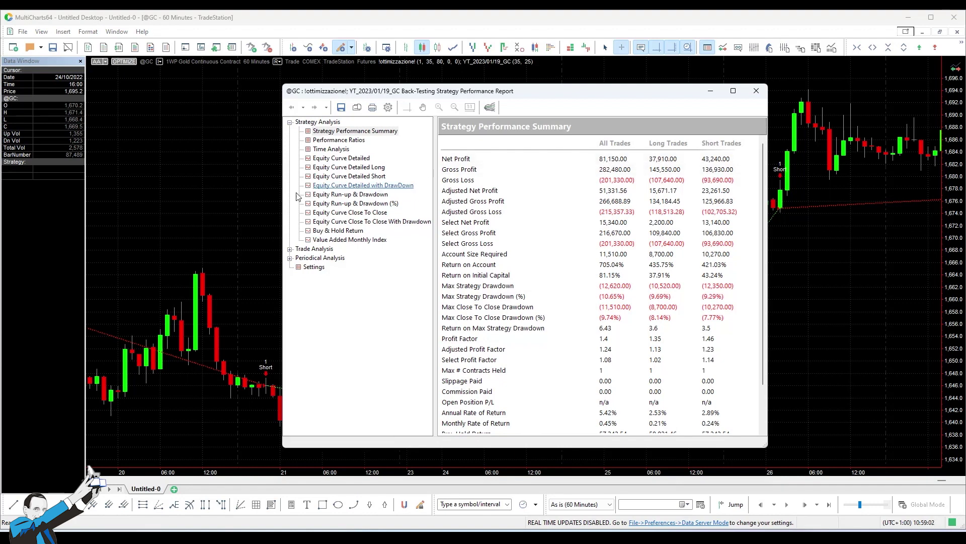
{"action": "left_click", "coordinate": [289, 249]}
{"action": "left_click", "coordinate": [351, 268]}
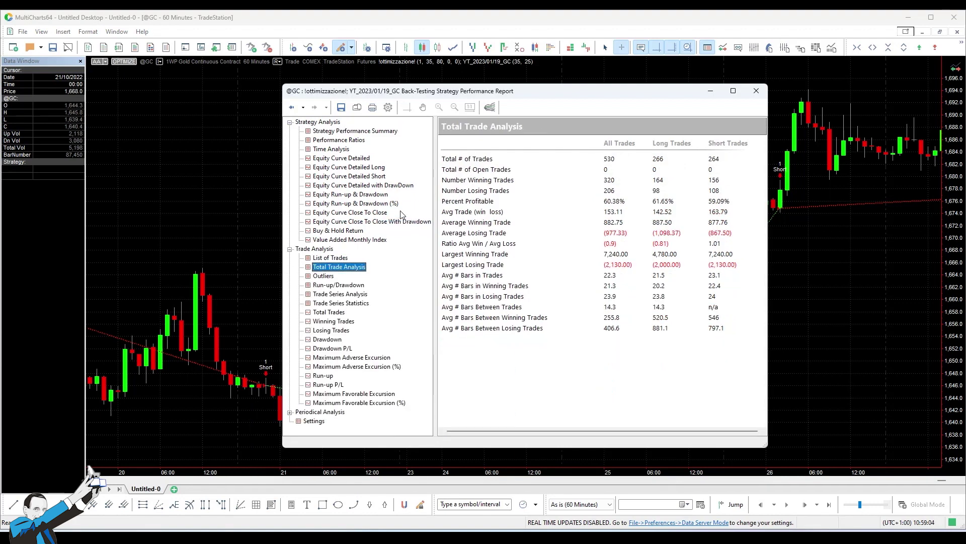
View the detailed, long, short and drawdown equity curves, then return to Total Trade Analysis
{"action": "left_click", "coordinate": [340, 157]}
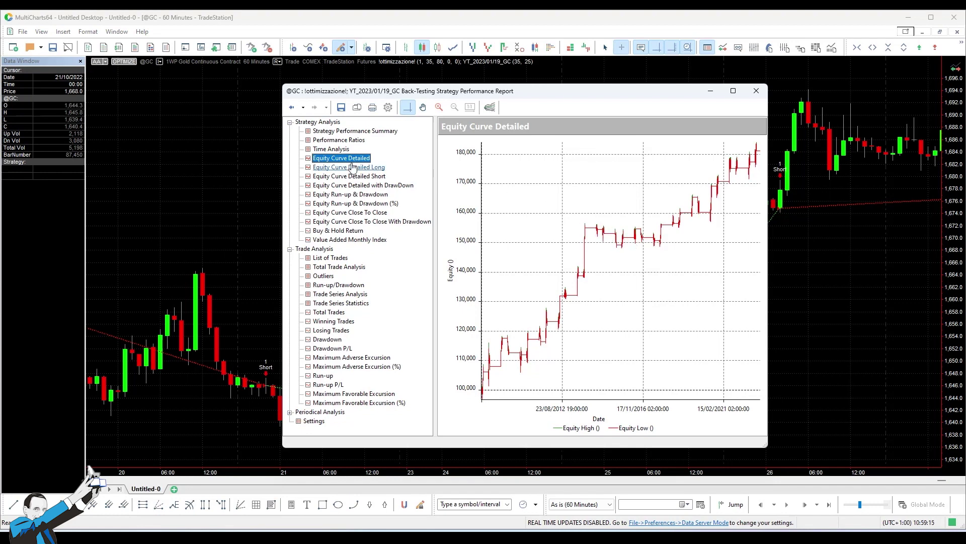
{"action": "left_click", "coordinate": [352, 167]}
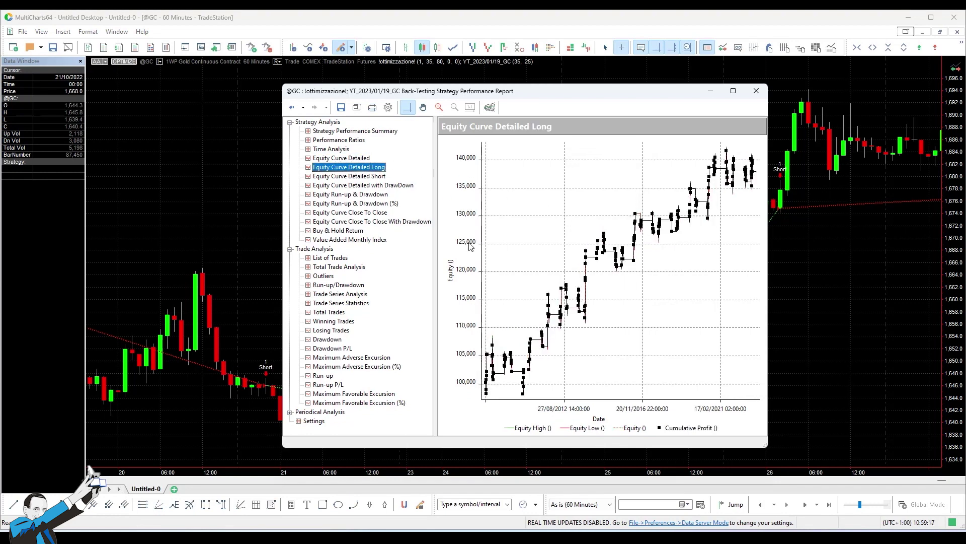
{"action": "left_click", "coordinate": [375, 177]}
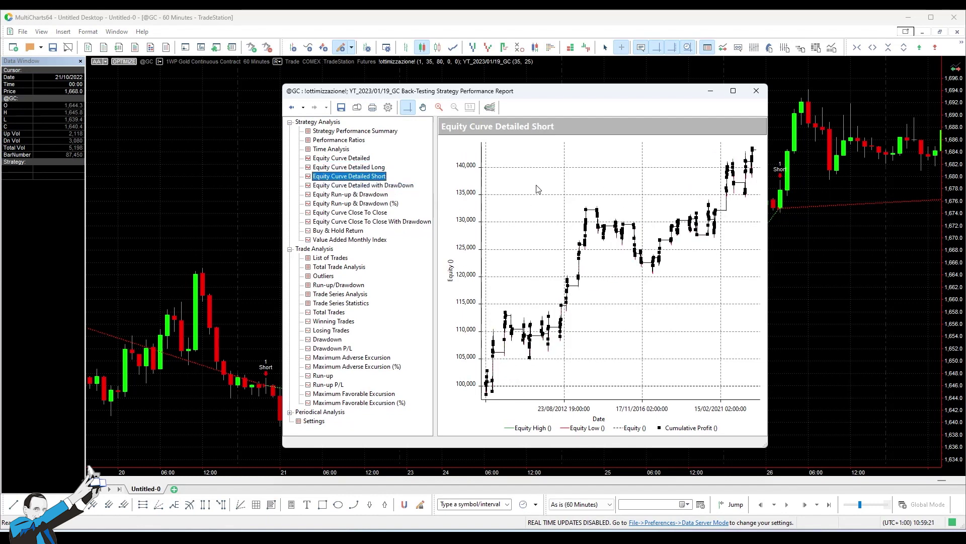
{"action": "left_click", "coordinate": [399, 193]}
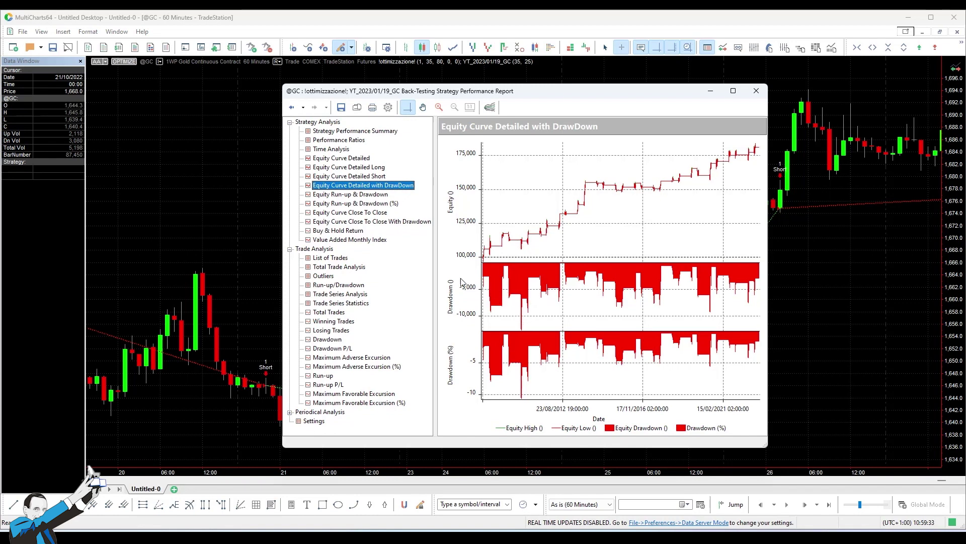
{"action": "left_click", "coordinate": [339, 267]}
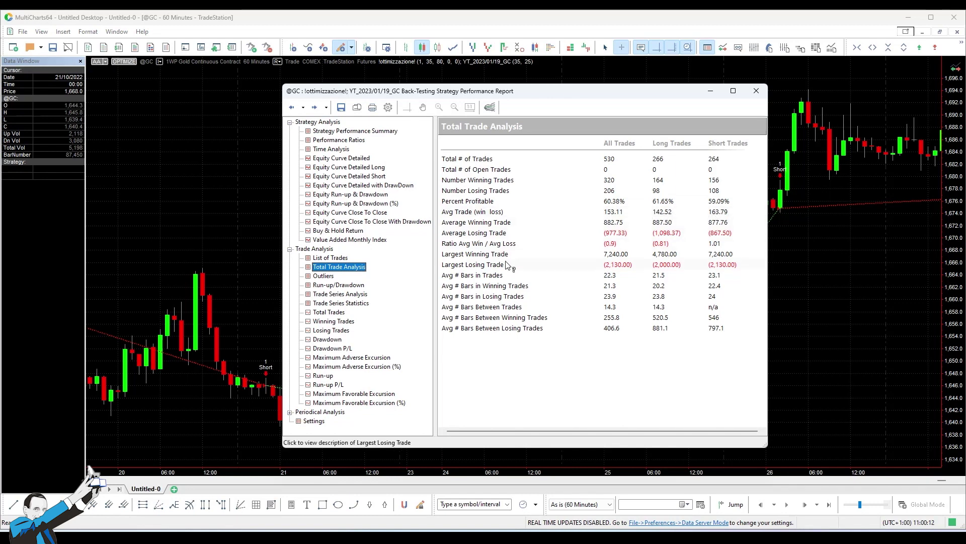
View Annual Period Analysis for 2008–2022, then return to Equity Curve Detailed
{"action": "left_click", "coordinate": [290, 412]}
{"action": "left_click", "coordinate": [341, 267]}
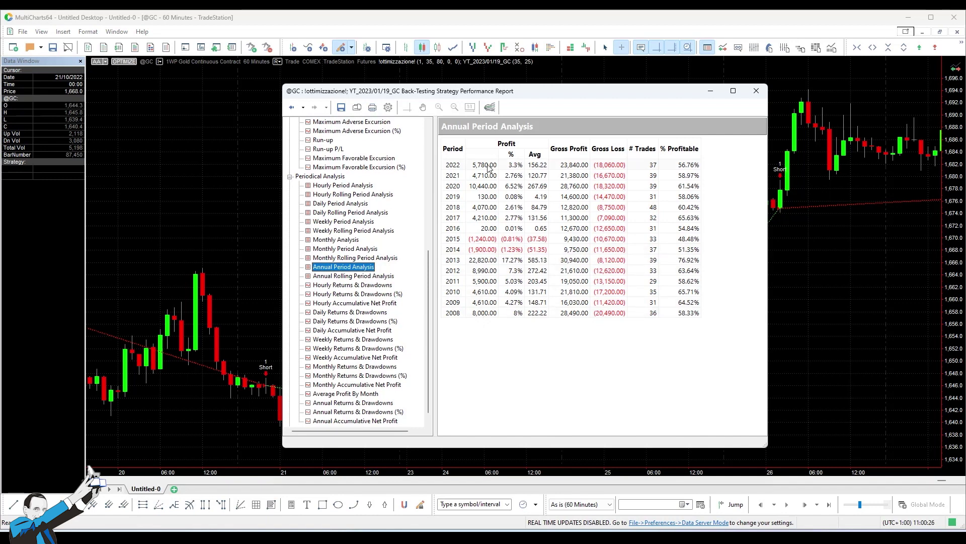
{"action": "scroll", "coordinate": [366, 158], "scroll_direction": "up", "scroll_amount": 9}
{"action": "left_click", "coordinate": [366, 158]}
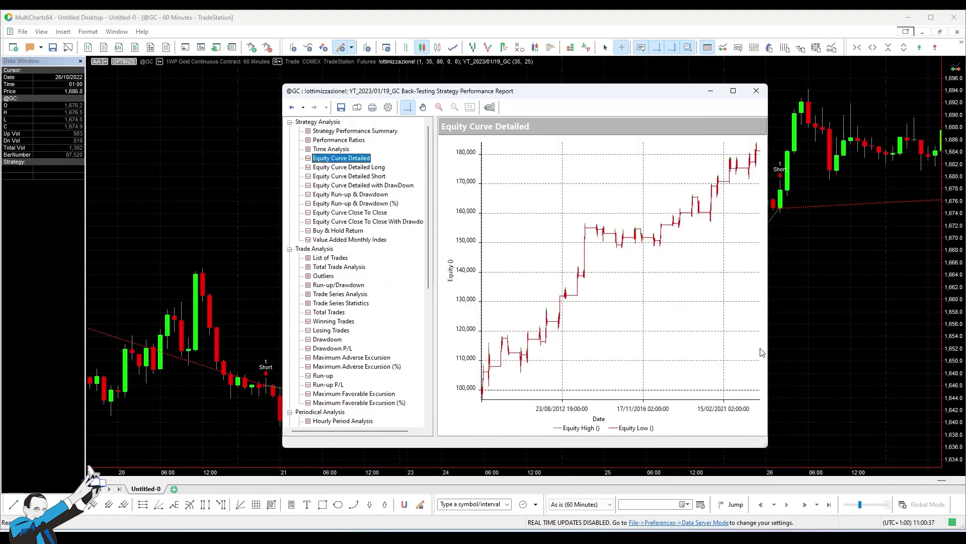
In the PowerLanguage Editor, highlight the line 15 stop-loss and the line 4 month filter
{"action": "key", "text": "alt+Tab"}
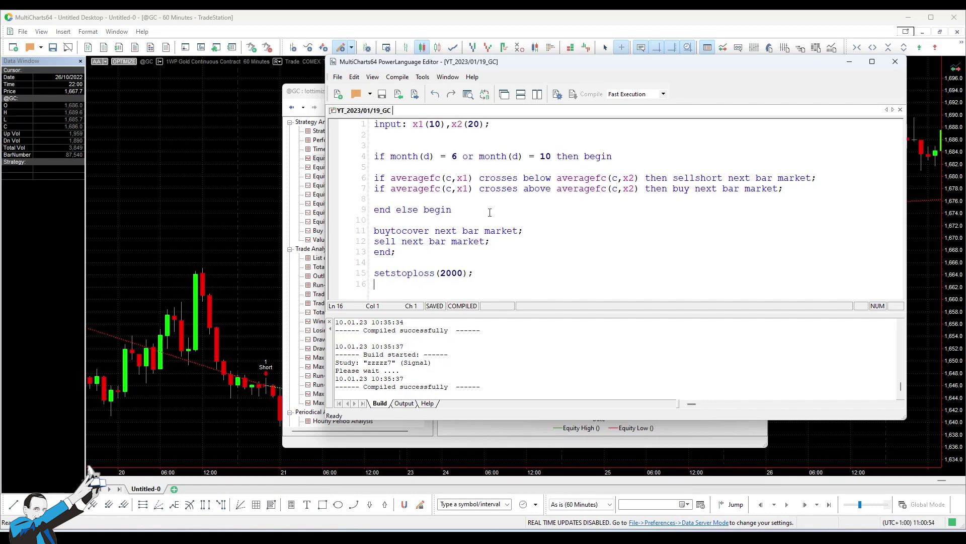
{"action": "left_click_drag", "start_coordinate": [391, 272], "coordinate": [465, 271]}
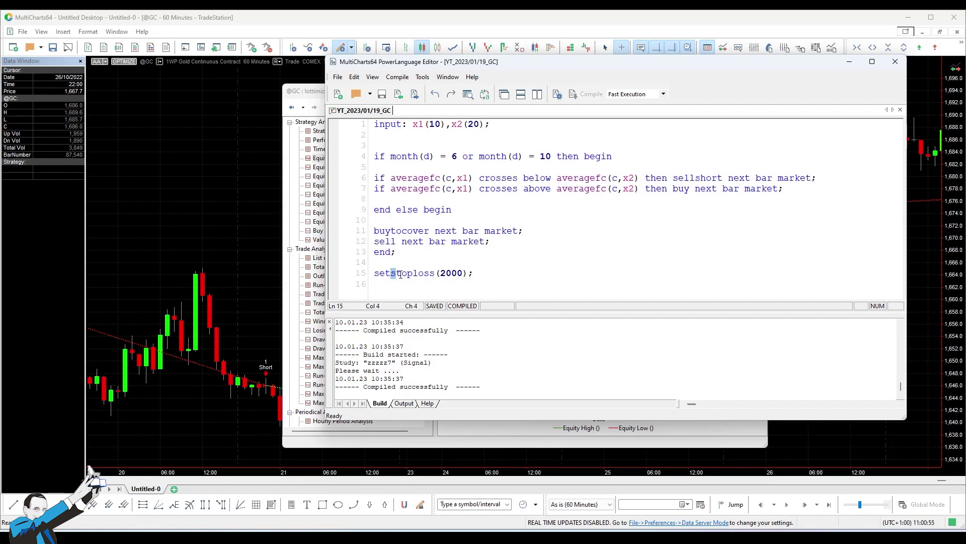
{"action": "left_click", "coordinate": [475, 273]}
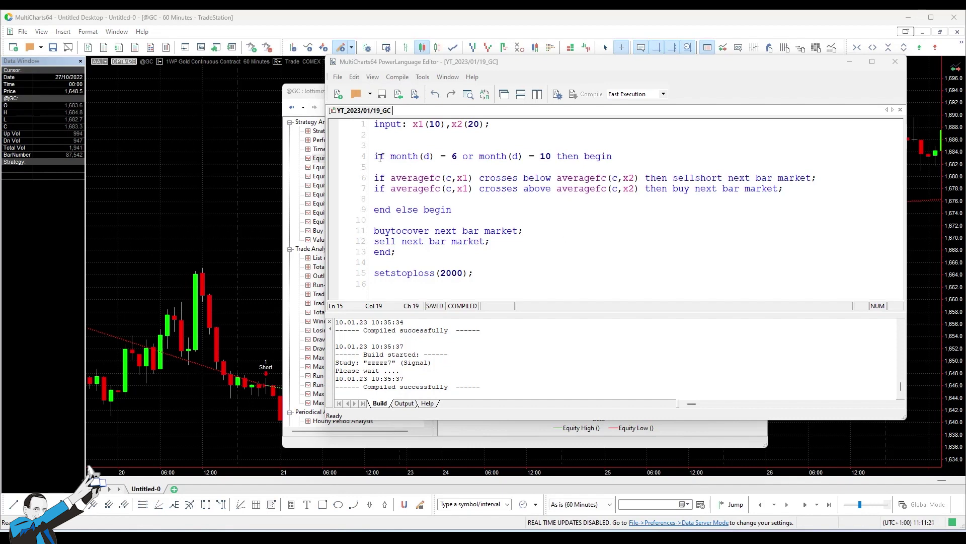
{"action": "left_click_drag", "start_coordinate": [379, 156], "coordinate": [622, 157]}
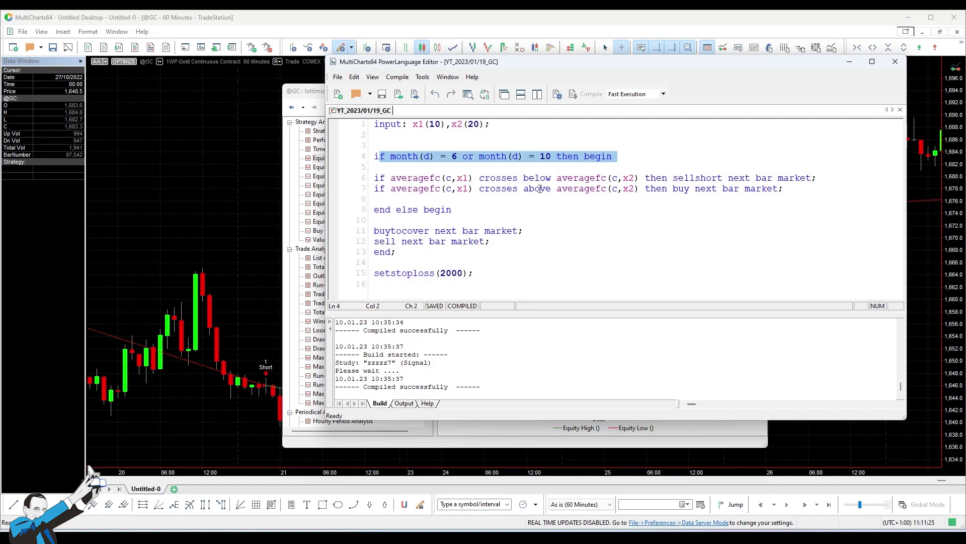
{"action": "left_click", "coordinate": [463, 163]}
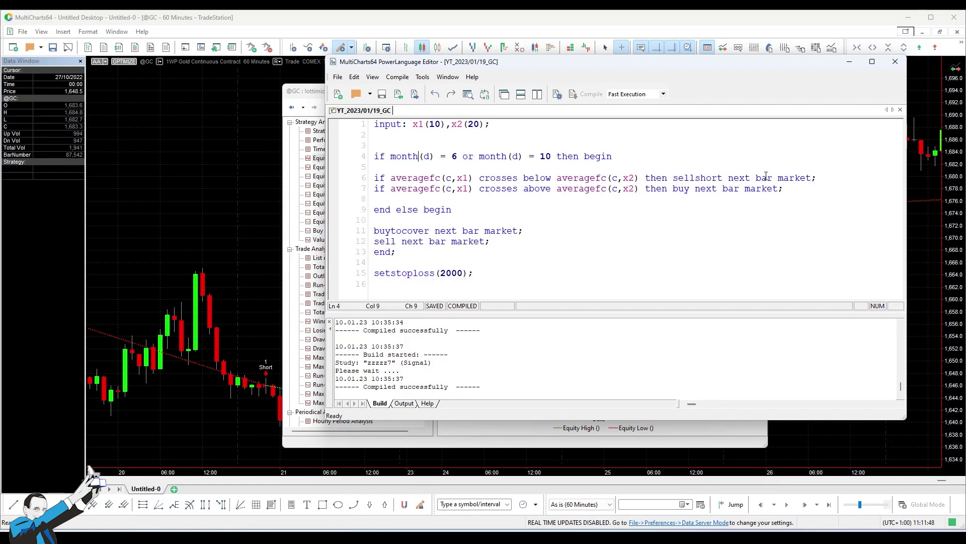
Highlight the MA crossover entry rules on lines 6–7 and move the editor over the chart
{"action": "left_click_drag", "start_coordinate": [786, 189], "coordinate": [376, 179]}
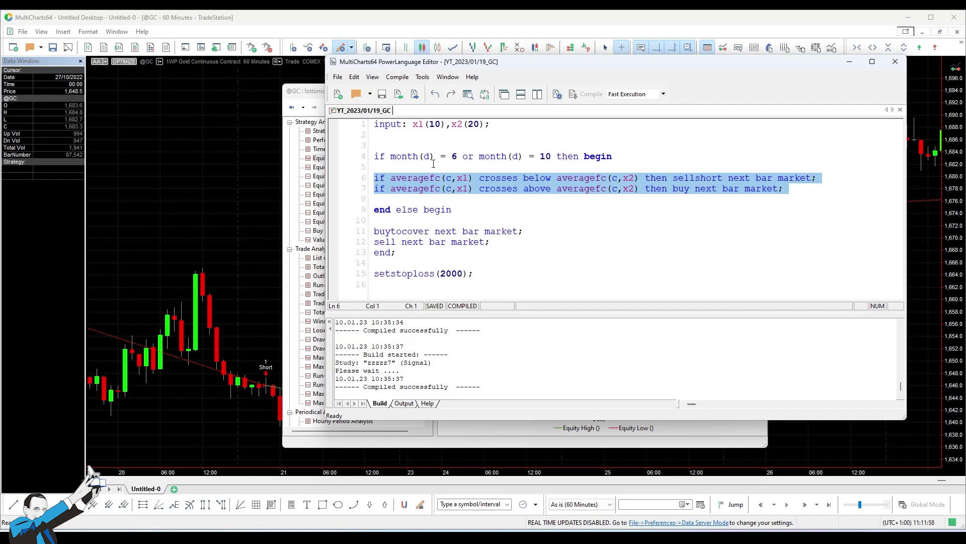
{"action": "left_click_drag", "start_coordinate": [464, 62], "coordinate": [449, 98]}
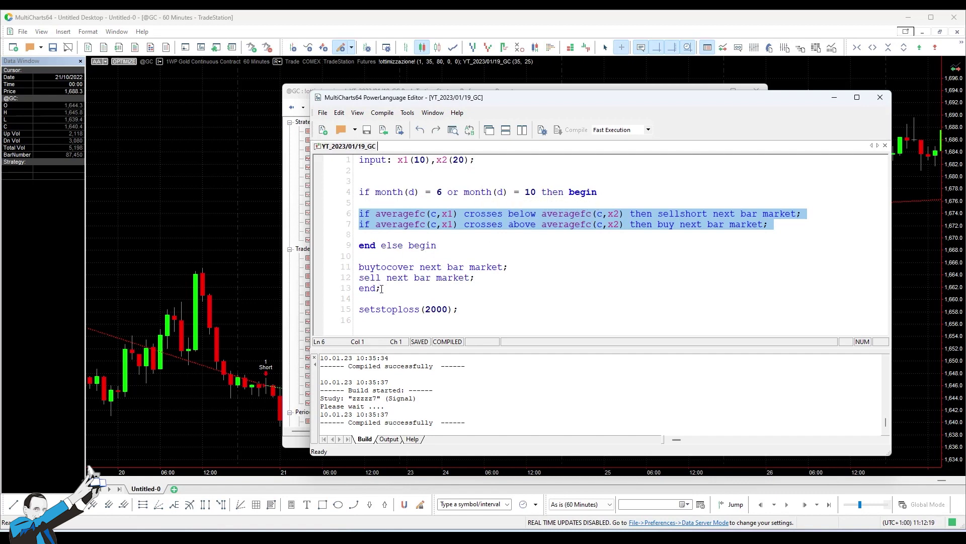
{"action": "left_click", "coordinate": [389, 288]}
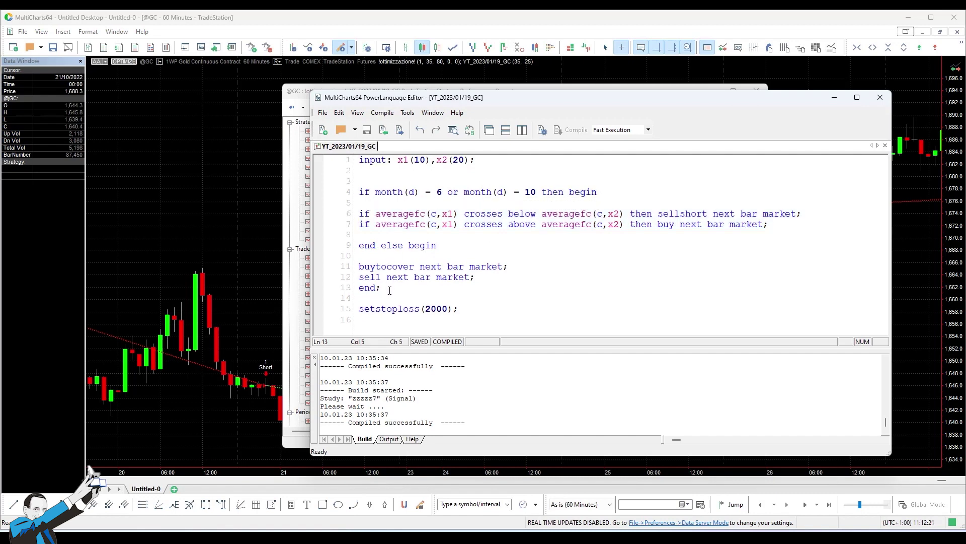
Delete the else block on lines 9–13 and the June/October month condition on line 4
{"action": "left_click_drag", "start_coordinate": [388, 288], "coordinate": [349, 247]}
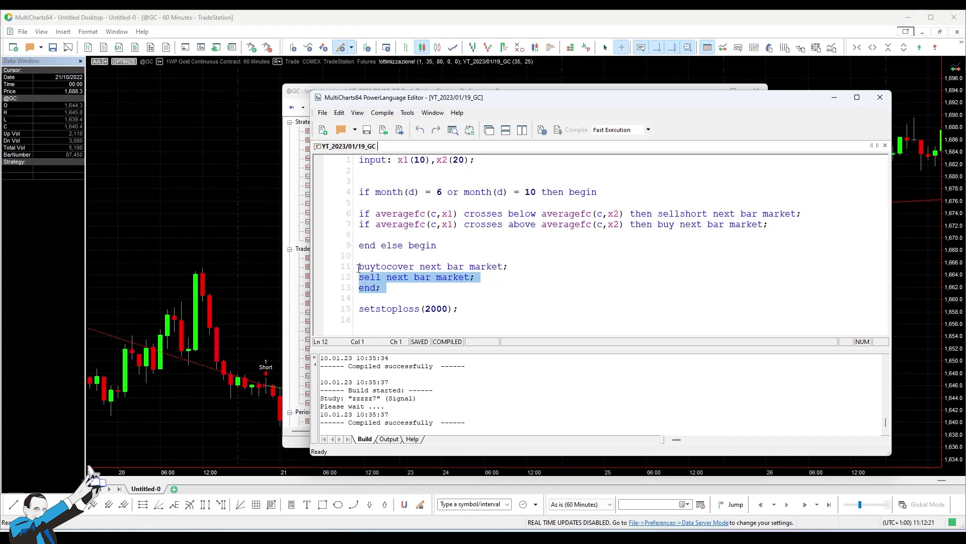
{"action": "left_click", "coordinate": [381, 255]}
{"action": "left_click_drag", "start_coordinate": [363, 267], "coordinate": [477, 279]}
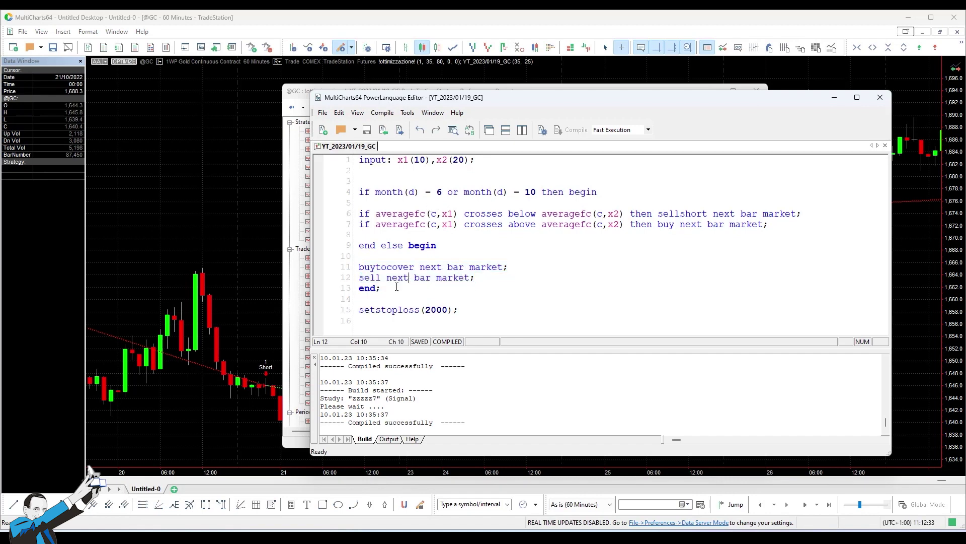
{"action": "left_click_drag", "start_coordinate": [360, 299], "coordinate": [345, 246]}
{"action": "key", "text": "Delete"}
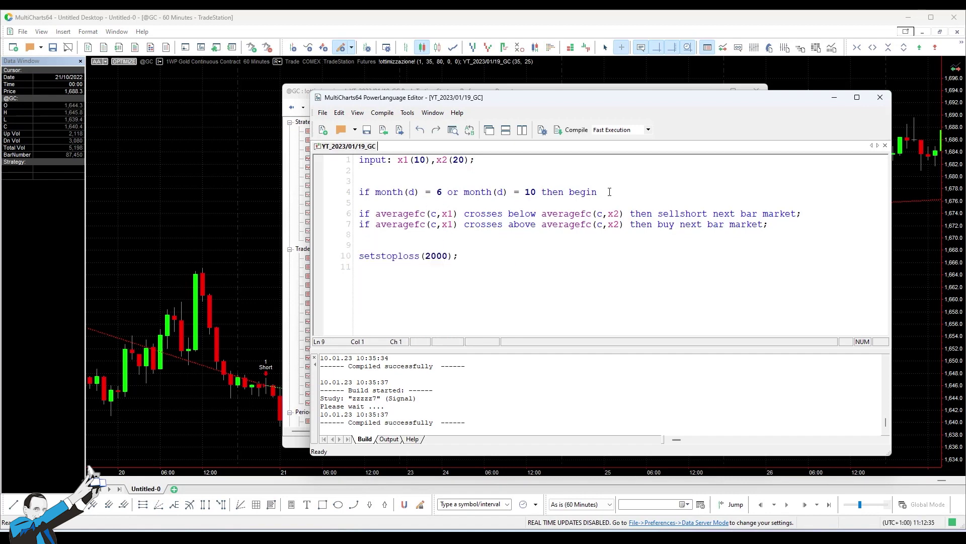
{"action": "left_click_drag", "start_coordinate": [610, 192], "coordinate": [355, 194]}
{"action": "key", "text": "Delete"}
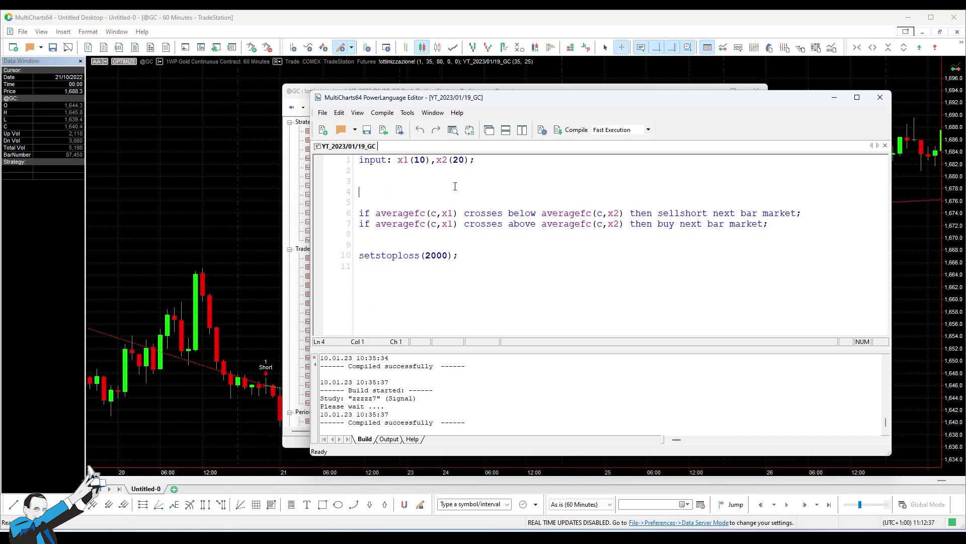
Recompile the strategy without the month filter and go back to its performance report
{"action": "left_click", "coordinate": [567, 131]}
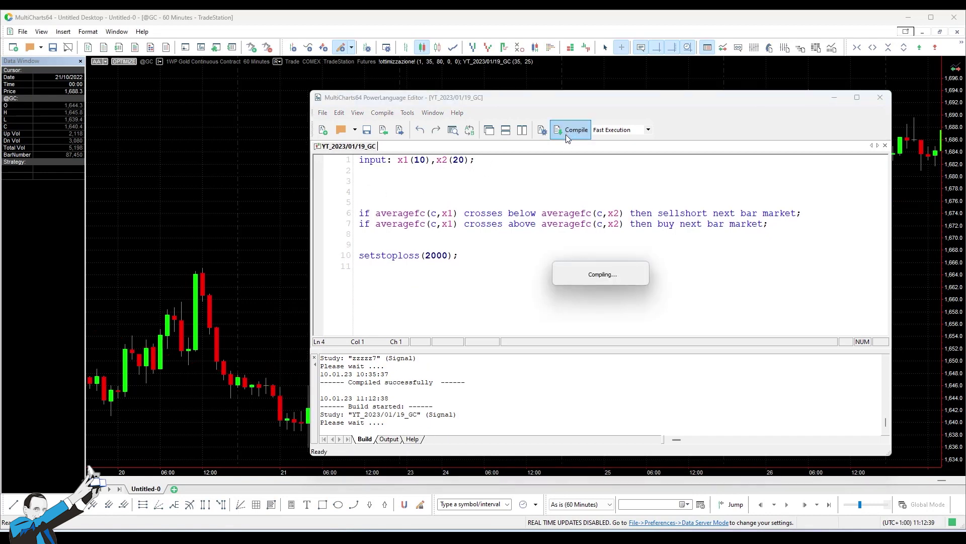
{"action": "left_click", "coordinate": [835, 98]}
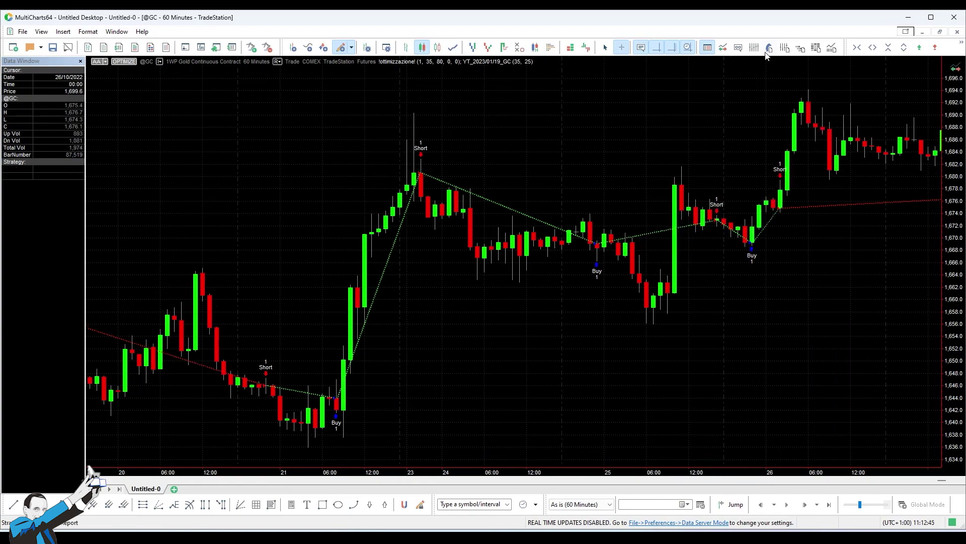
{"action": "left_click", "coordinate": [770, 47]}
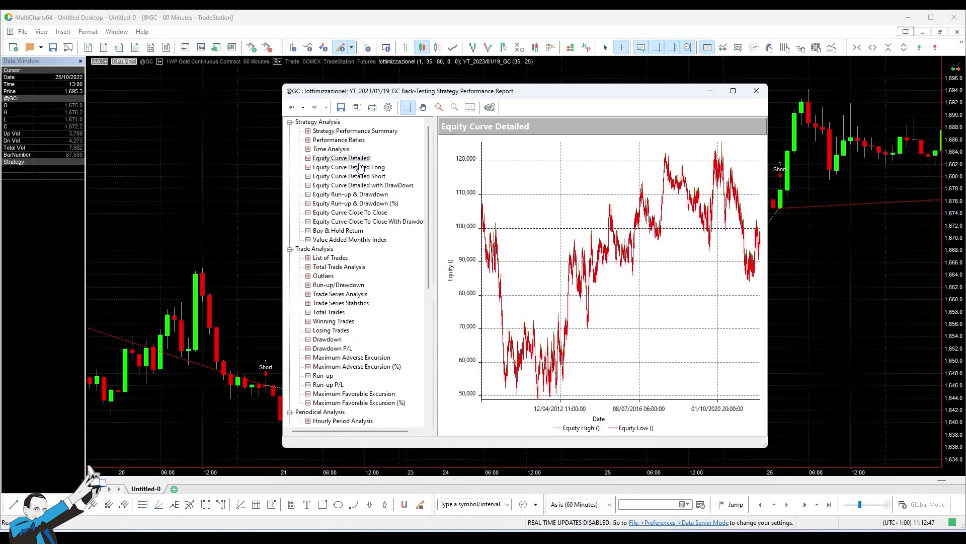
Review trade analysis and equity curves, then the Summary: 3,056 trades, net loss 1,150
{"action": "left_click", "coordinate": [340, 267]}
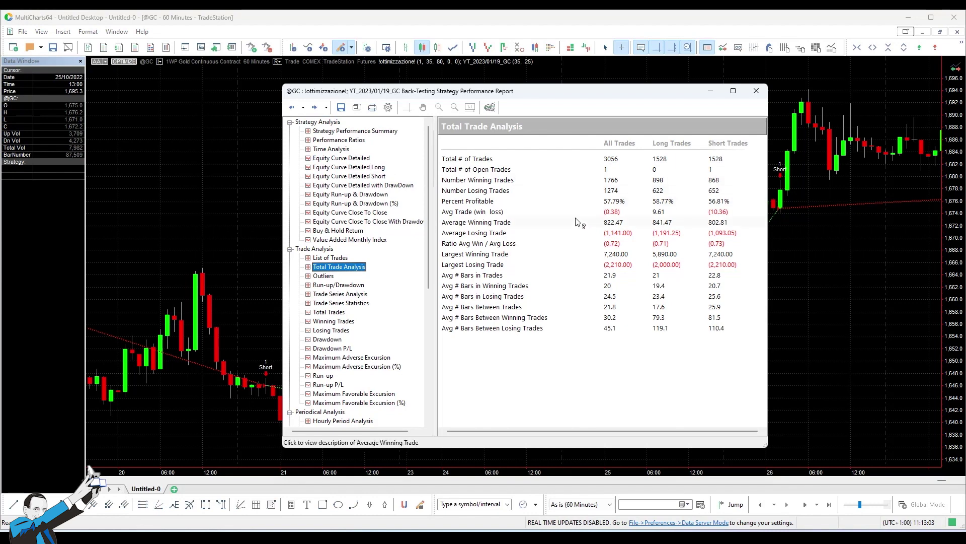
{"action": "left_click", "coordinate": [343, 159]}
{"action": "left_click", "coordinate": [361, 168]}
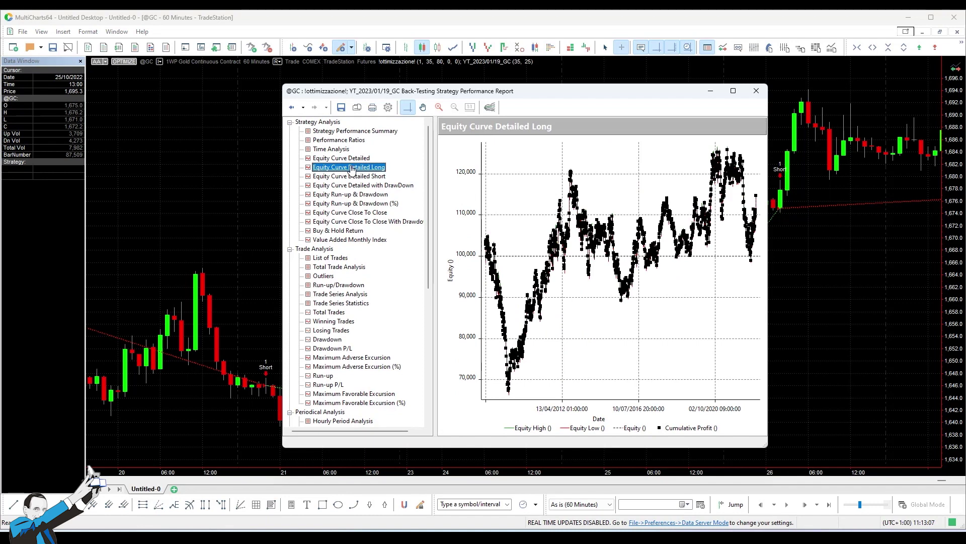
{"action": "left_click", "coordinate": [365, 177]}
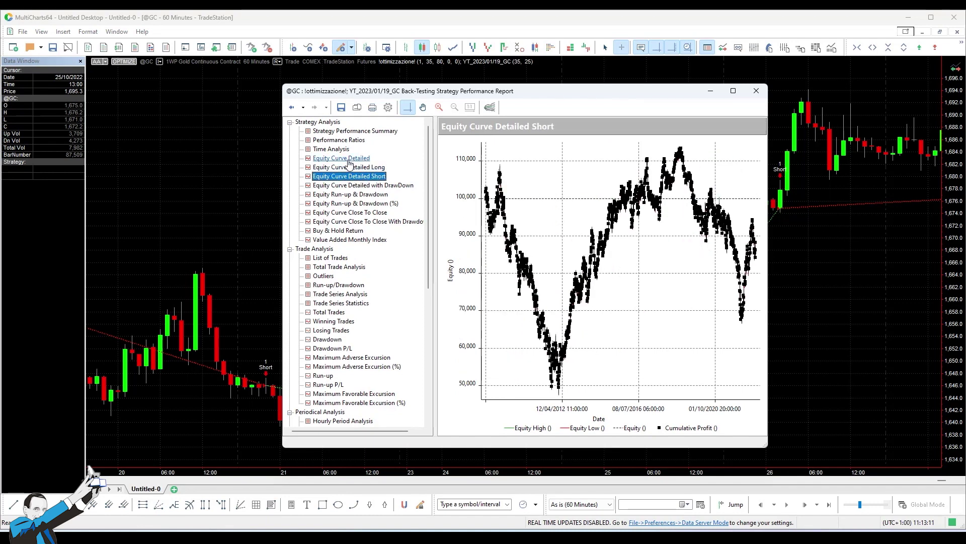
{"action": "left_click", "coordinate": [351, 132]}
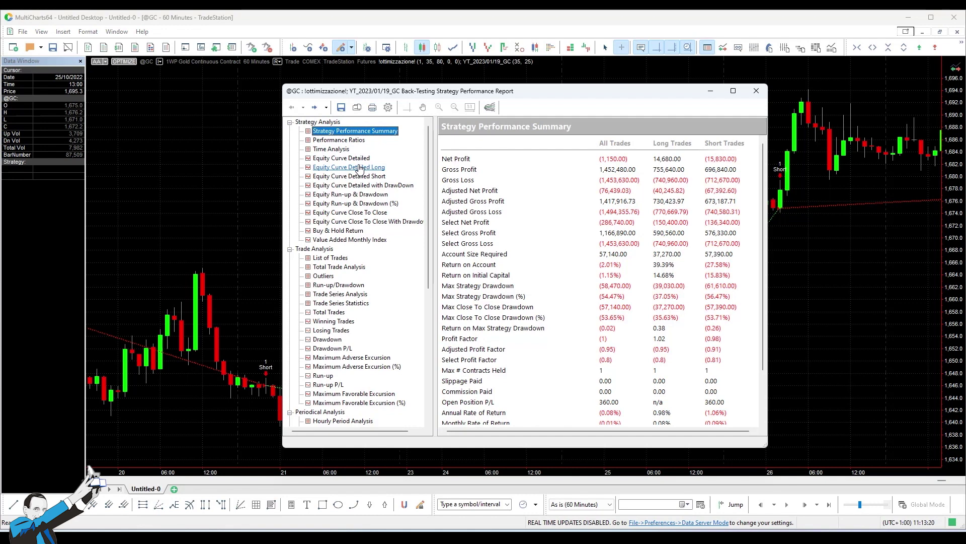
{"action": "scroll", "coordinate": [385, 264], "scroll_direction": "down", "scroll_amount": 6}
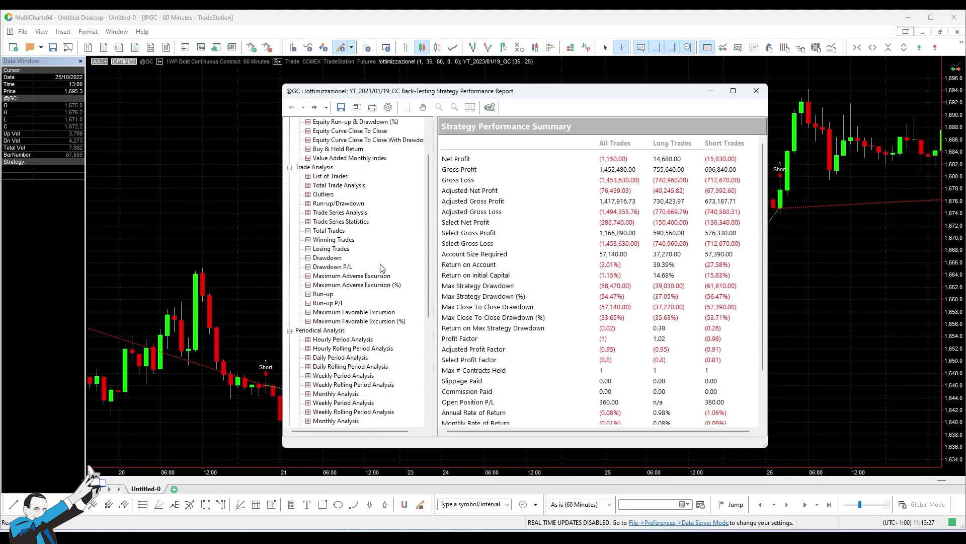
{"action": "scroll", "coordinate": [384, 264], "scroll_direction": "down", "scroll_amount": 3}
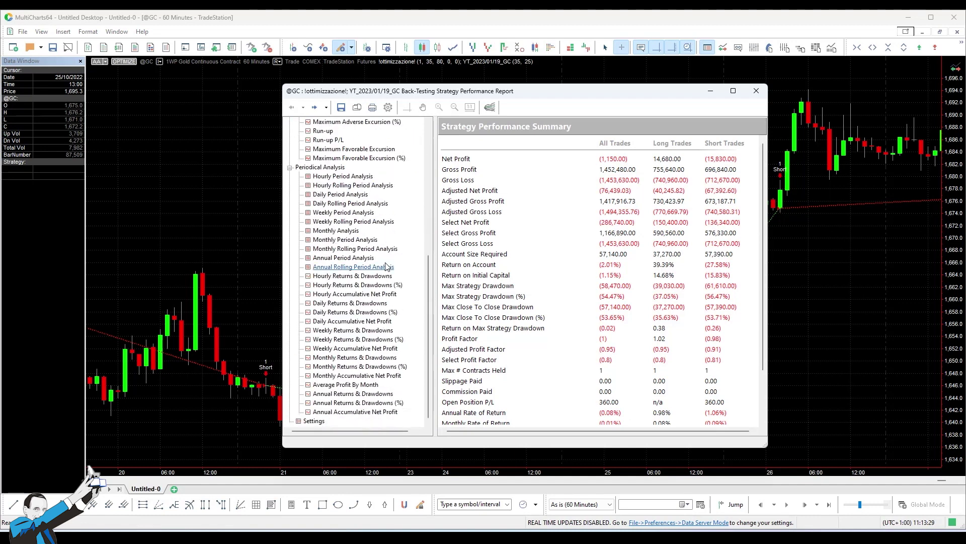